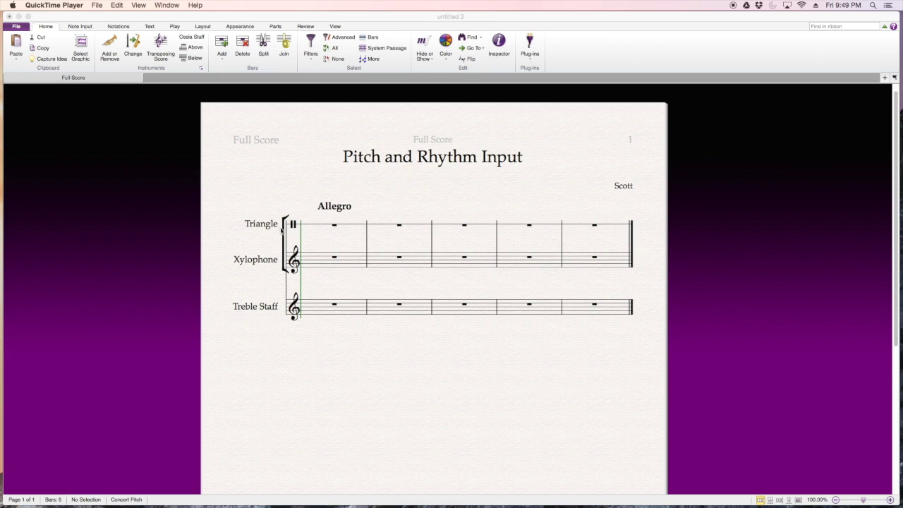
Step: Activate the Sibelius window showing the empty three-staff Pitch and Rhythm Input score
click(421, 360)
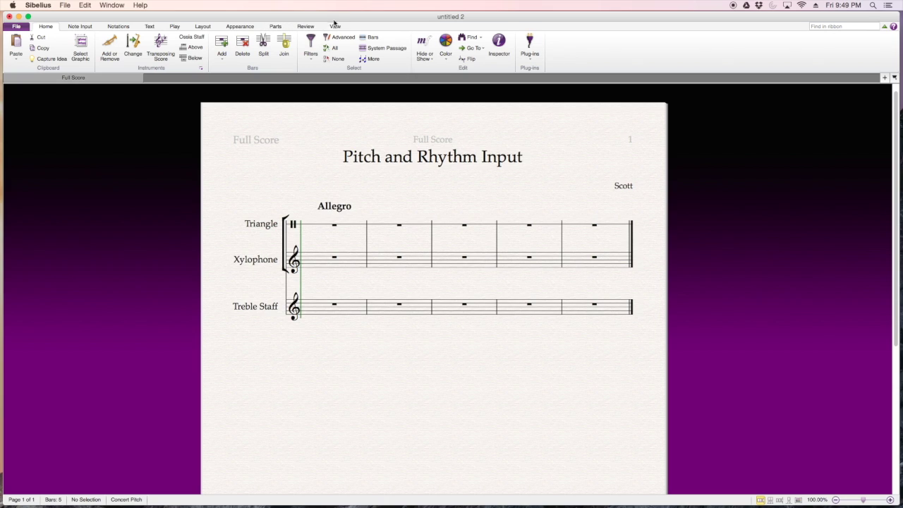
Step: On the View tab, toggle panel hiding off again and shrink the Sibelius window
click(335, 26)
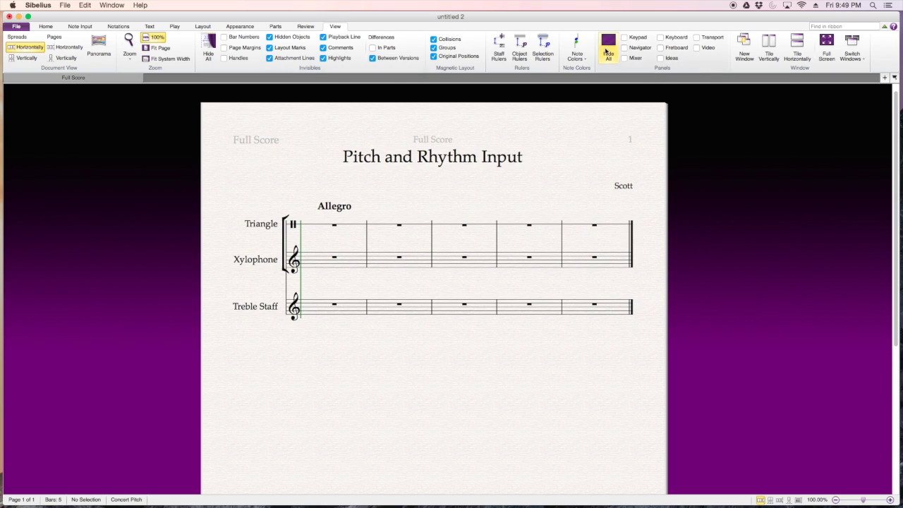
click(610, 48)
click(611, 44)
drag(895, 14, 564, 55)
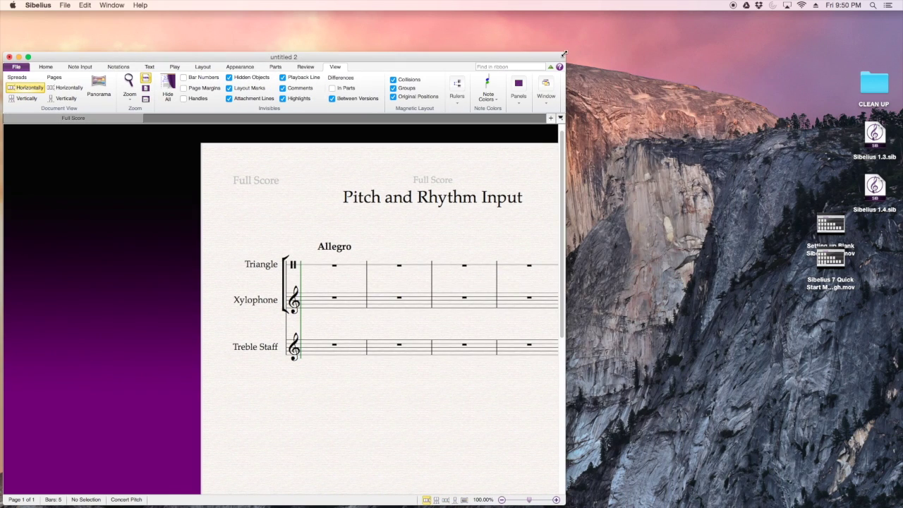
Step: Show the Keypad and Transport panels, restore full screen, and place the keypad under Transport
click(519, 105)
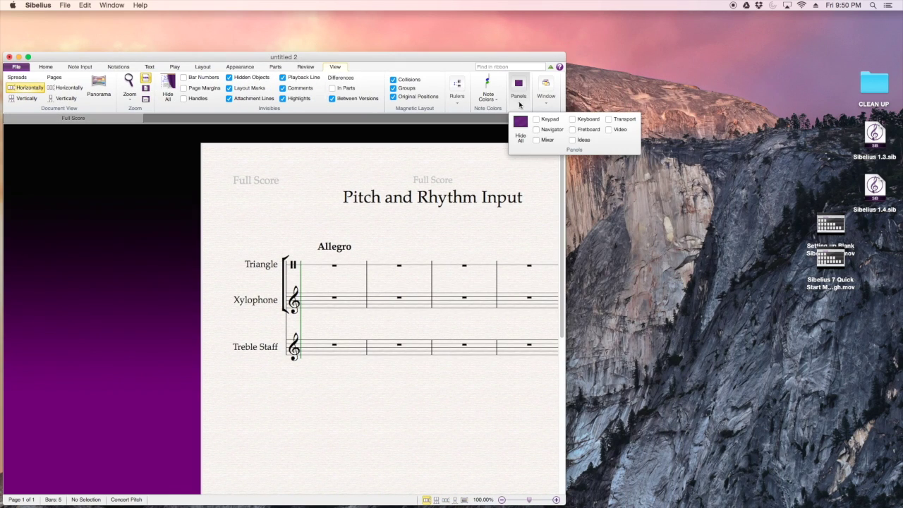
click(536, 119)
click(522, 104)
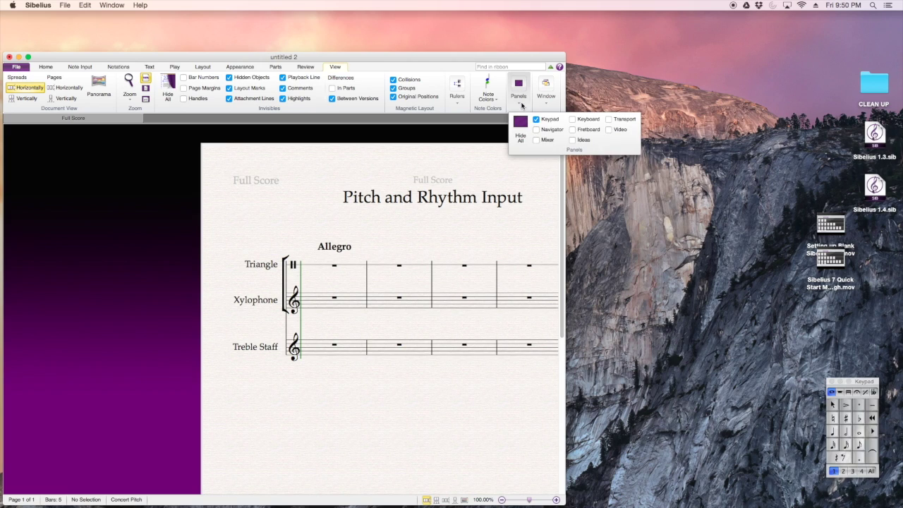
click(609, 119)
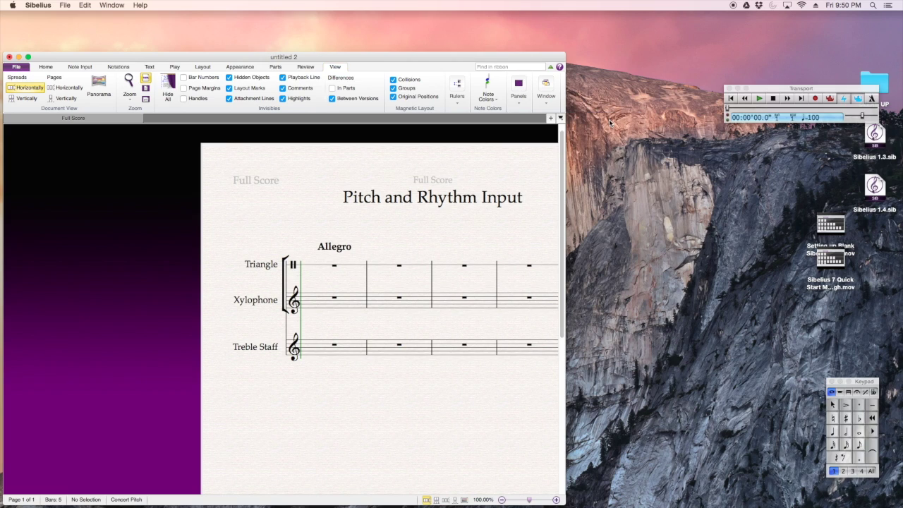
drag(565, 53, 896, 12)
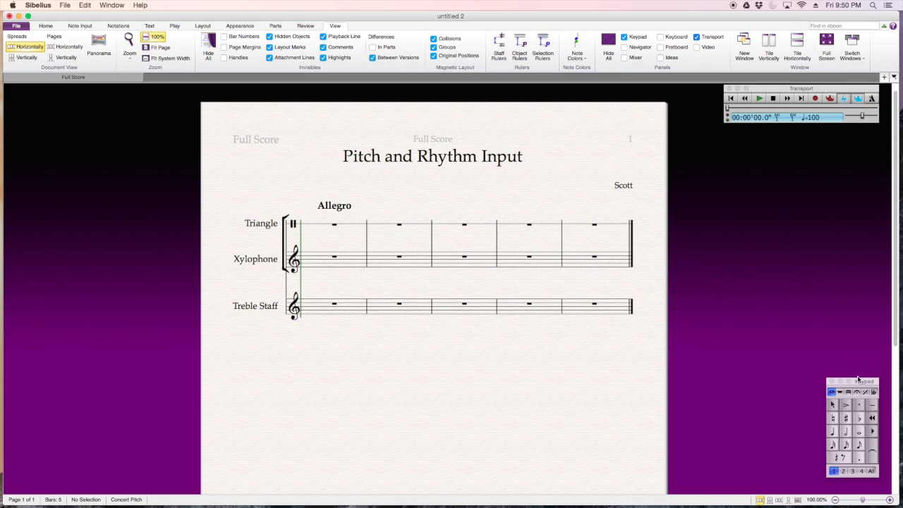
drag(857, 380, 806, 165)
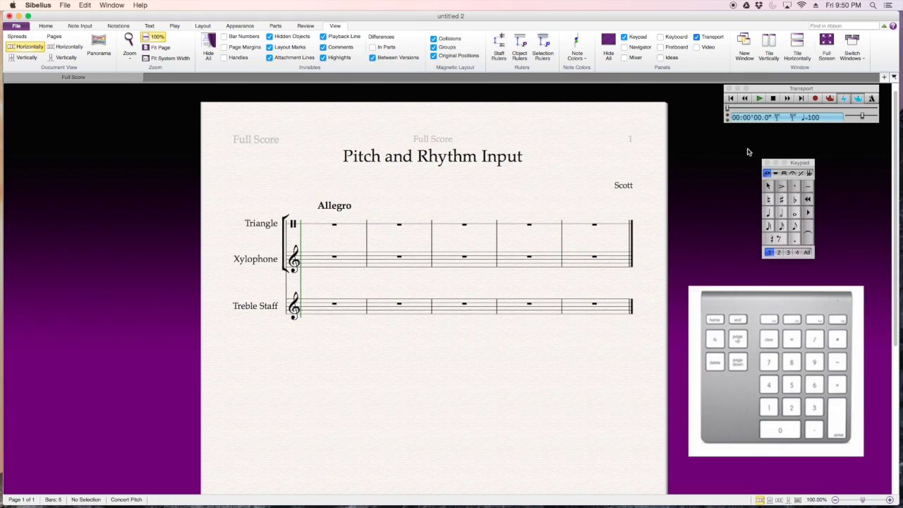
Step: Try the quarter, half and whole duration keys, then choose quarter notes on the Keypad
key(KP_4)
key(KP_5)
key(KP_6)
click(779, 213)
click(768, 215)
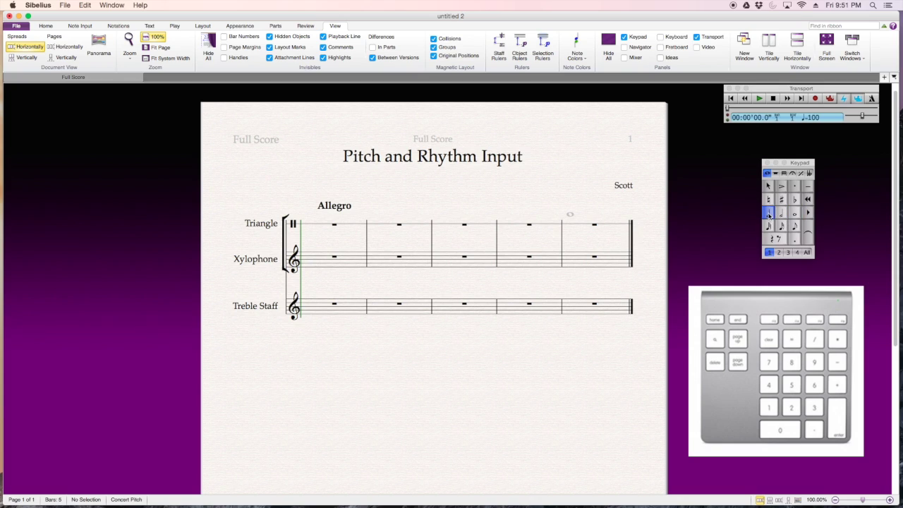
Step: Put a quarter note on Triangle beat 1 and apply a 4/4 time signature to all staves
click(314, 225)
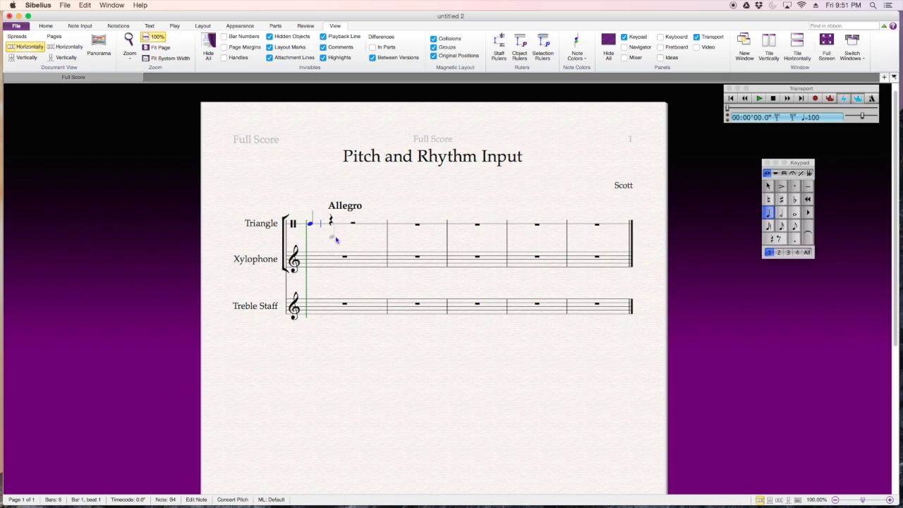
key(Escape)
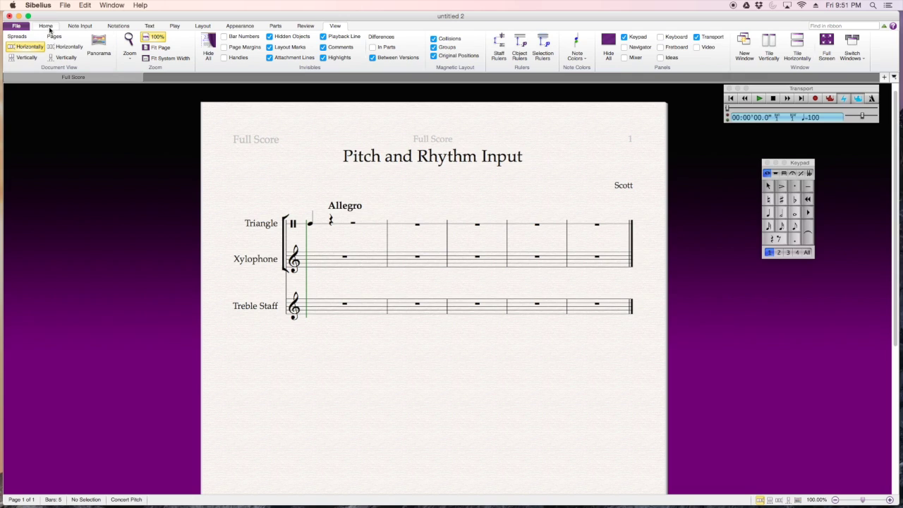
click(111, 27)
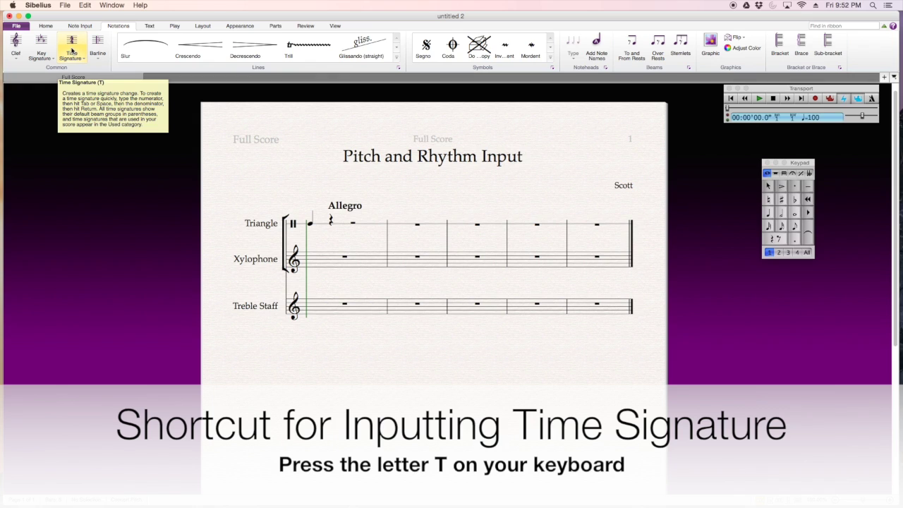
click(72, 50)
click(96, 159)
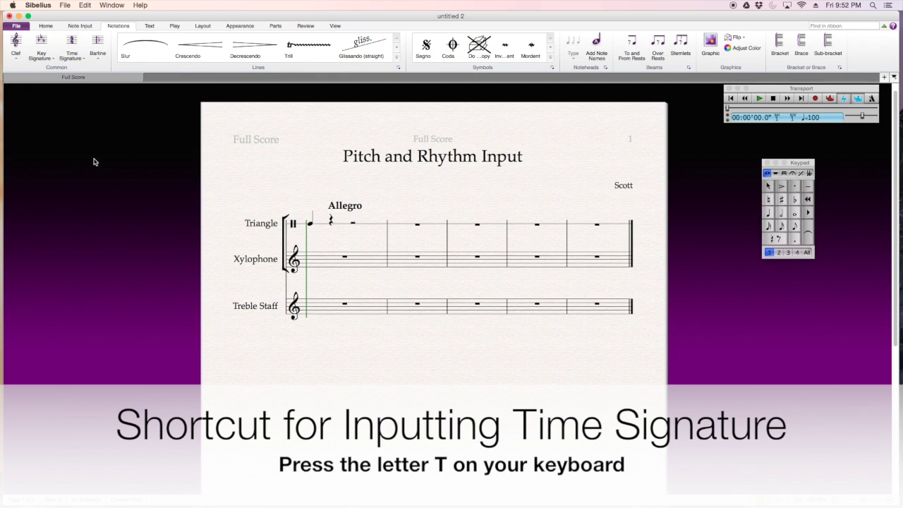
click(301, 223)
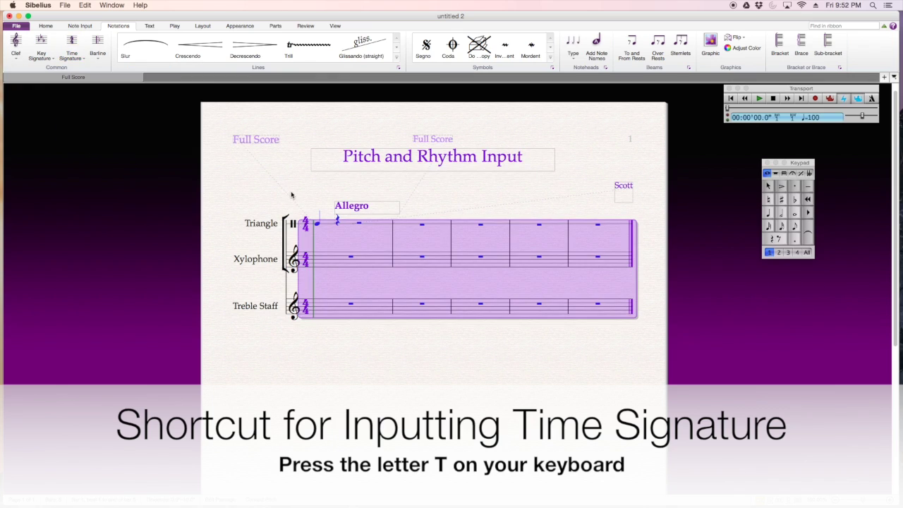
key(Escape)
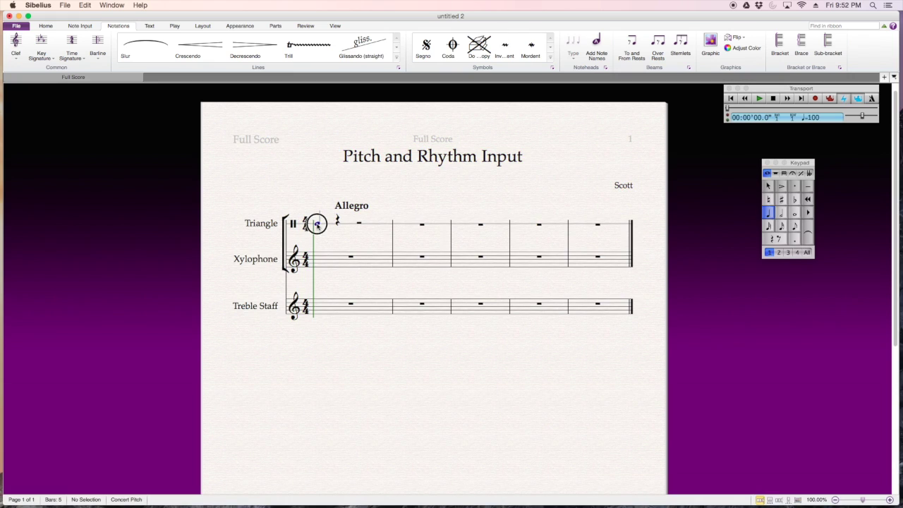
click(317, 225)
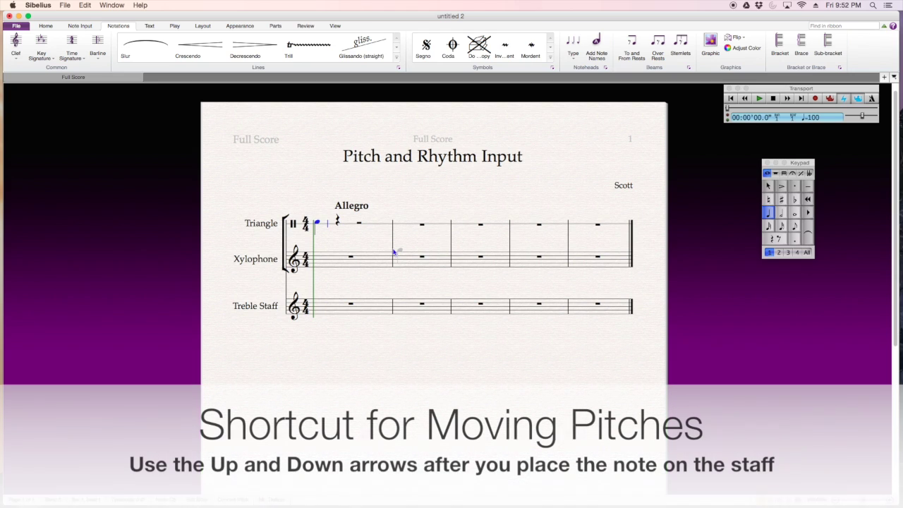
key(Down)
key(Down)
key(Down)
key(Up)
key(Up)
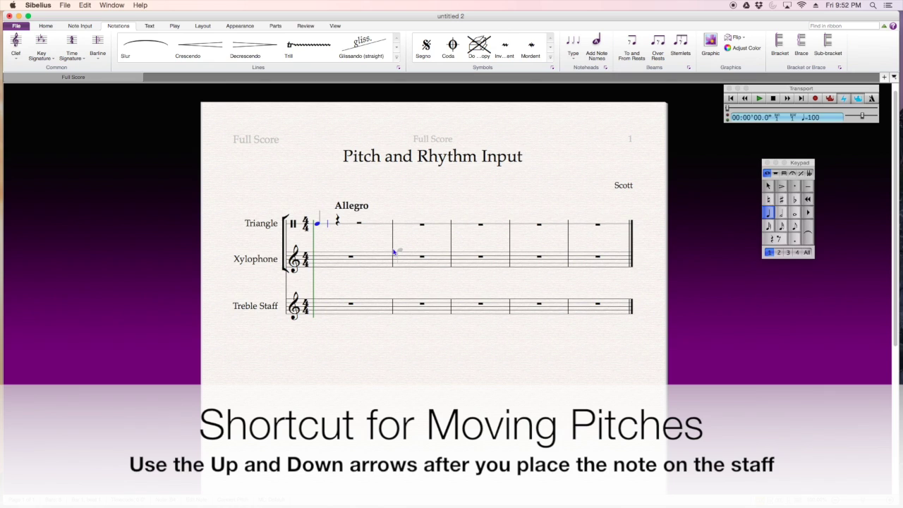
key(Down)
key(Down)
key(Down)
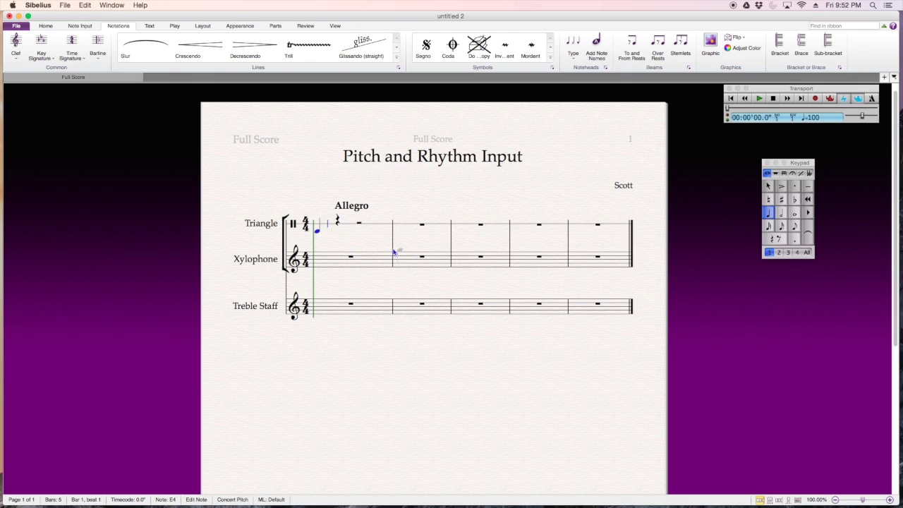
key(Up)
key(Up)
key(Up)
key(Up)
Step: Add quarter notes on beats 2, 3 and 4 of Triangle bar 1, then select half-note duration
click(341, 225)
click(358, 224)
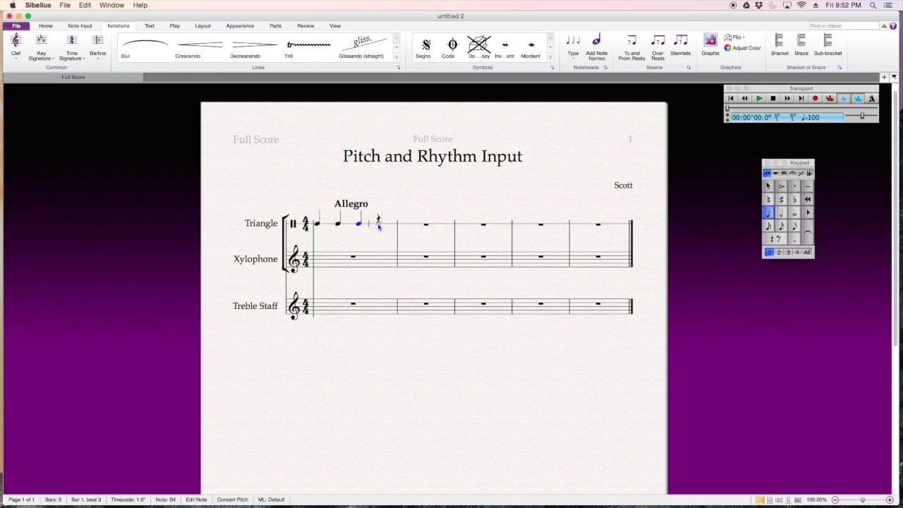
click(379, 225)
key(Escape)
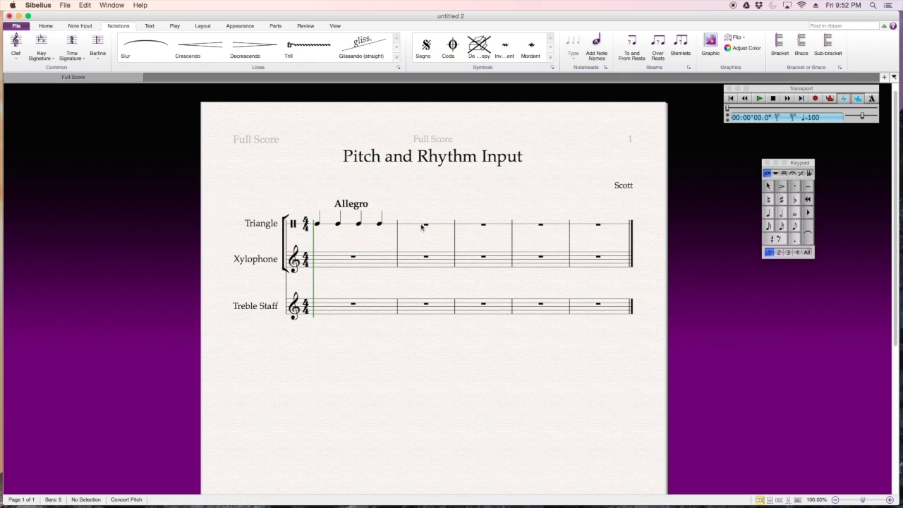
click(782, 215)
Step: Enter a half note on beat 1 of Triangle bar 2 and repeat it with R
click(420, 227)
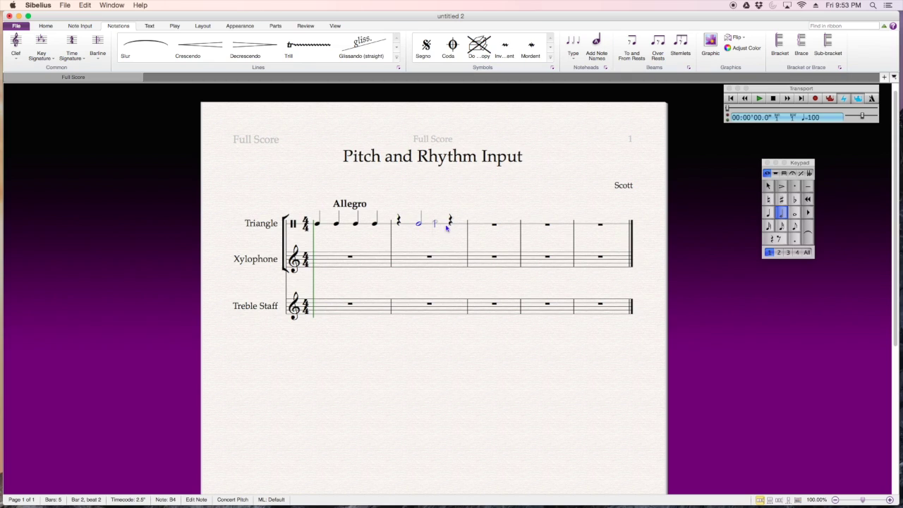
click(403, 223)
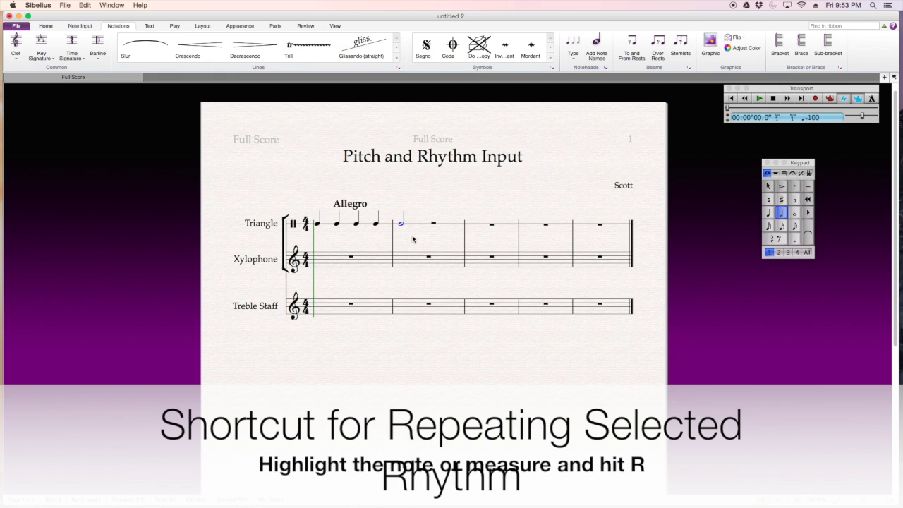
key(r)
key(r)
key(r)
key(r)
key(r)
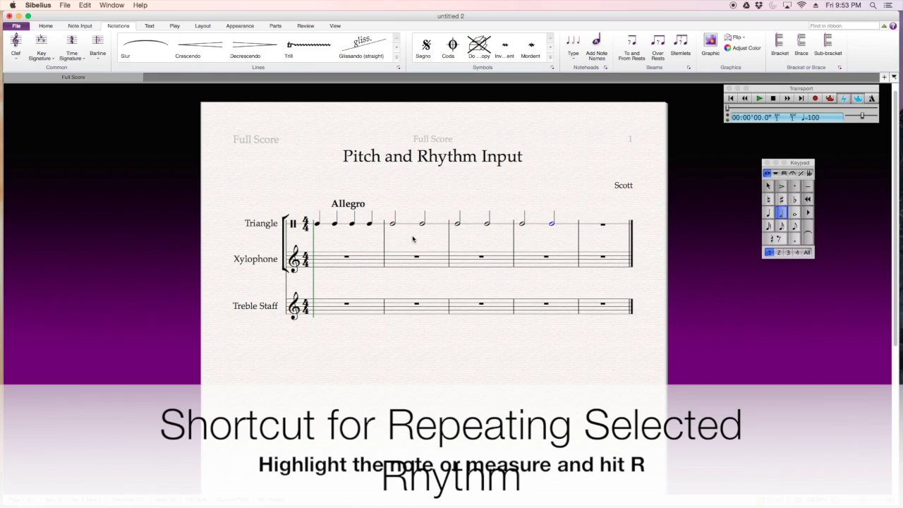
Step: Repeat the half note through bar 5, then switch back to quarter-note duration
key(r)
key(r)
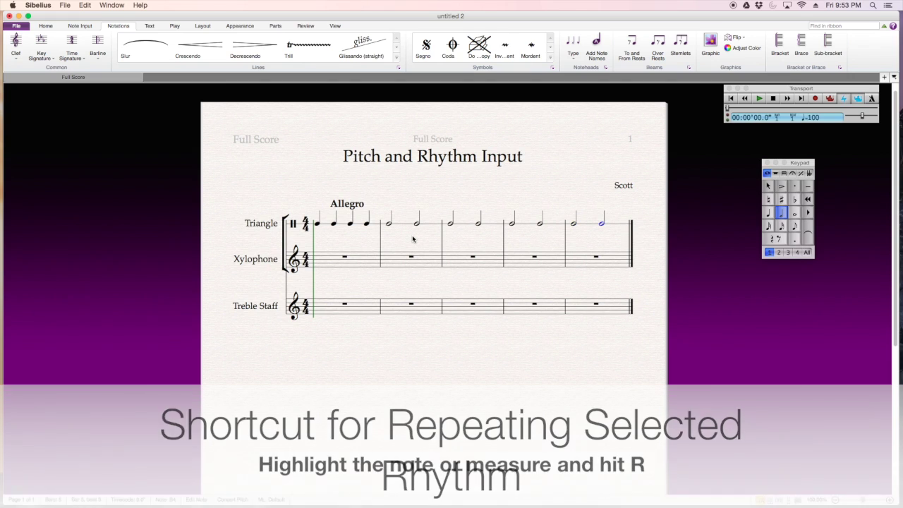
key(Escape)
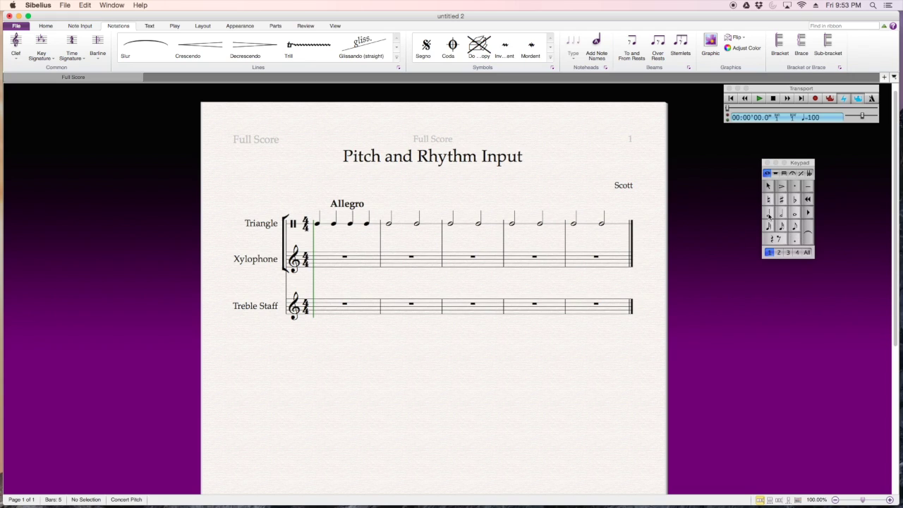
click(769, 216)
Step: Enter the opening quarter note on Xylophone bar 1 beat 1 after undoing a first attempt
click(318, 271)
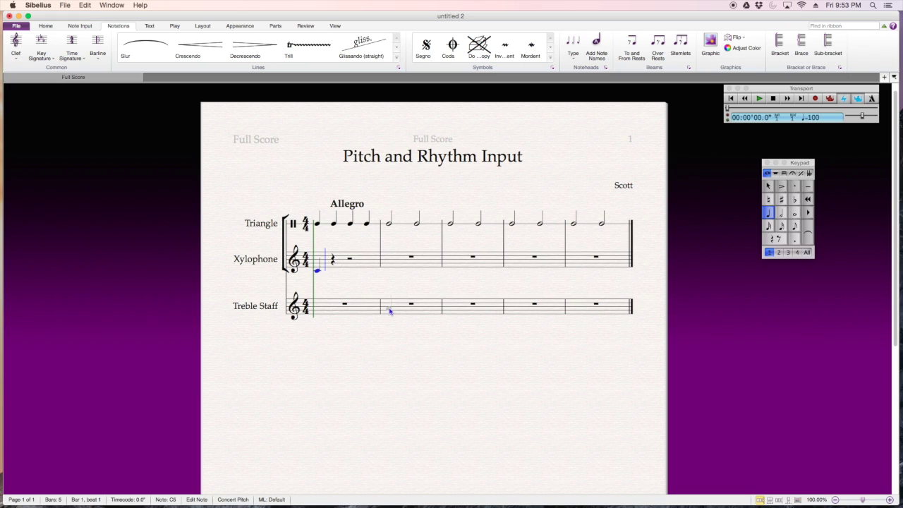
key(0)
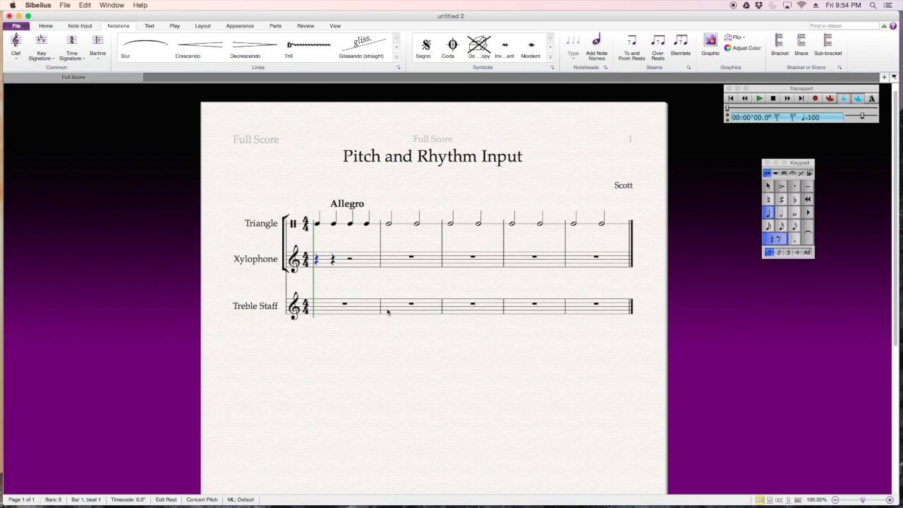
key(Escape)
click(768, 213)
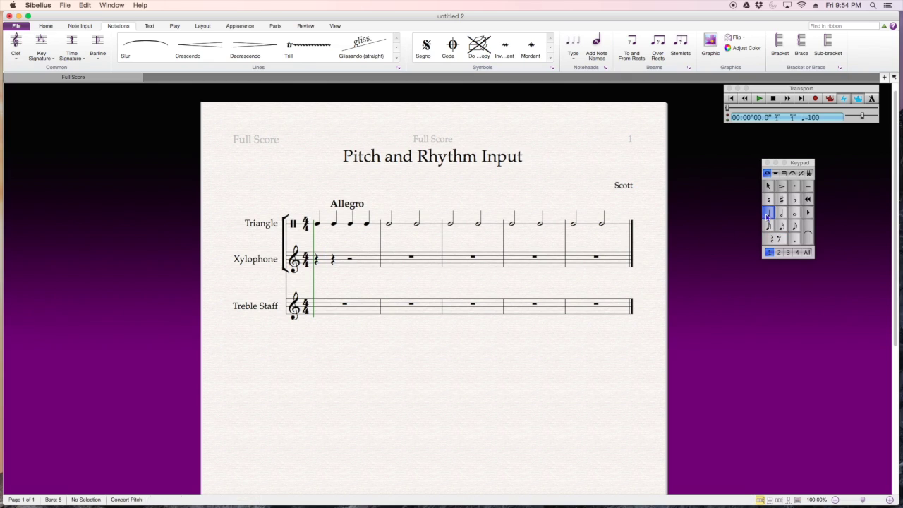
click(317, 271)
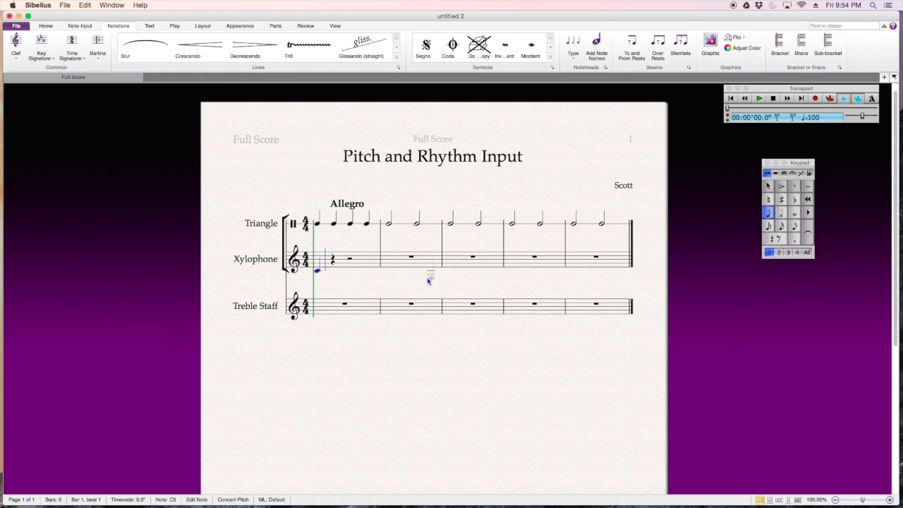
Step: Type C D E F G A B C D E F G A B C to continue the rising scale through bar 4
key(c)
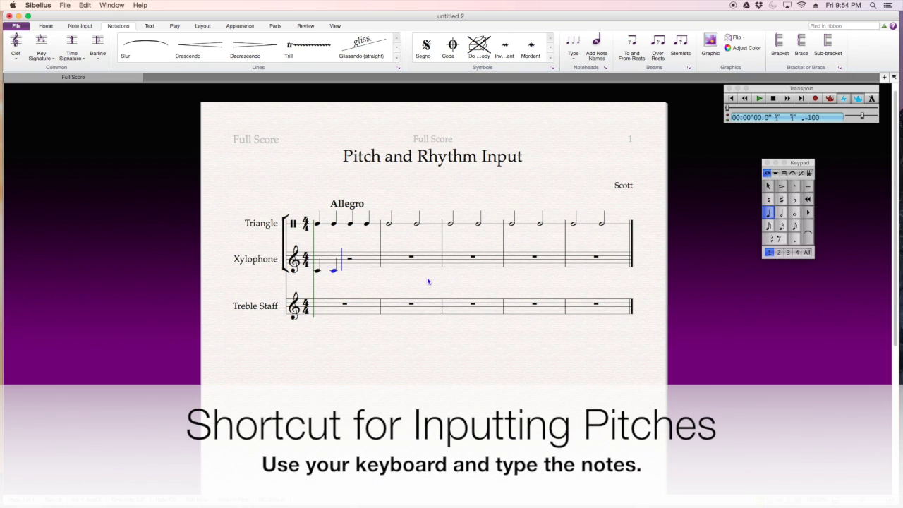
key(d)
key(e)
key(f)
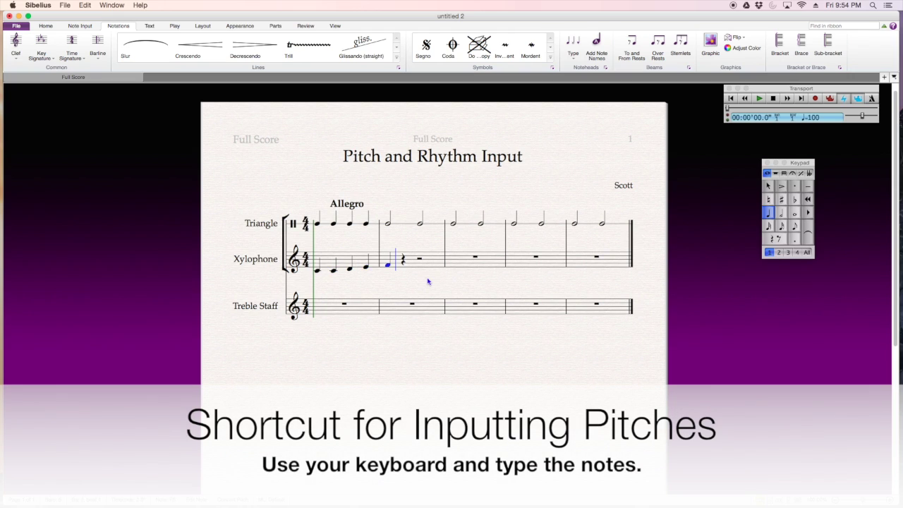
key(g)
key(a)
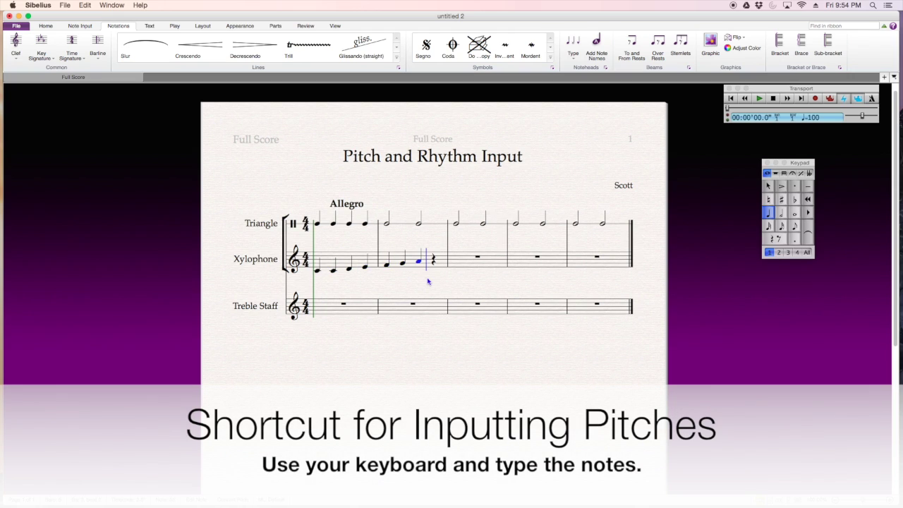
key(b)
key(c)
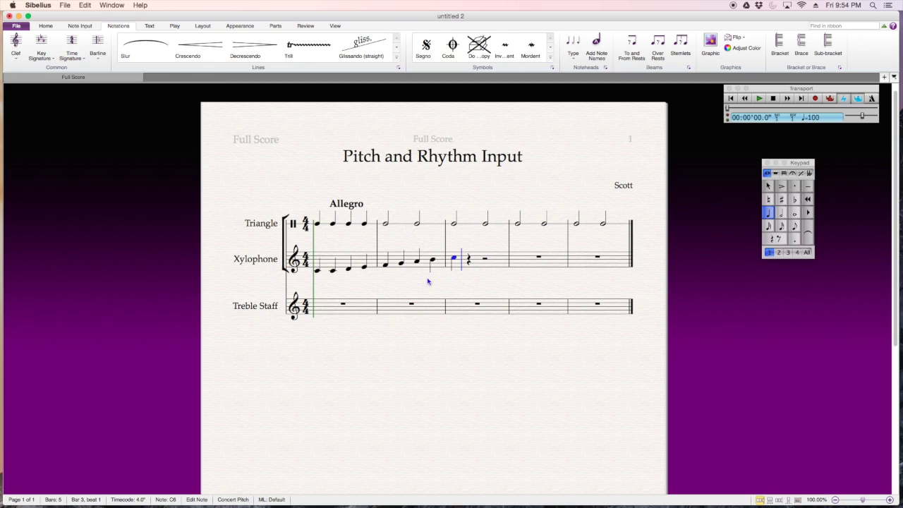
key(d)
key(e)
key(f)
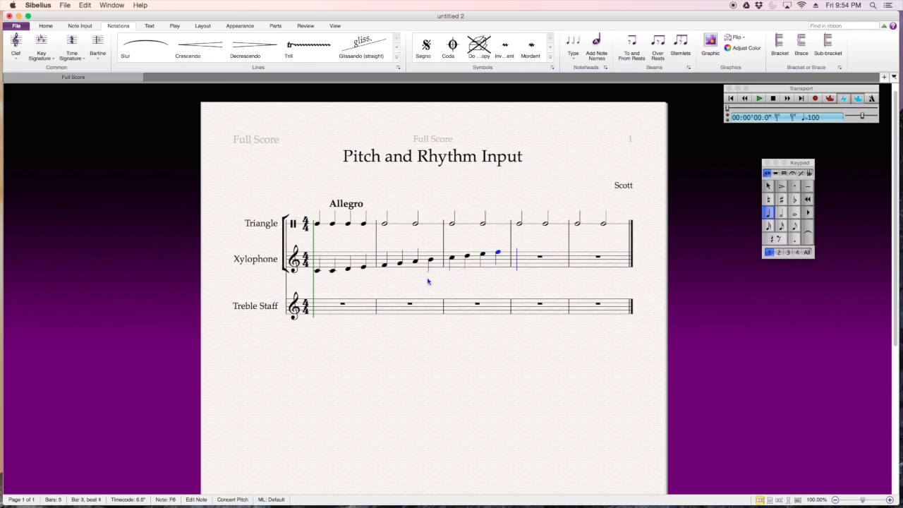
key(g)
key(a)
key(b)
key(c)
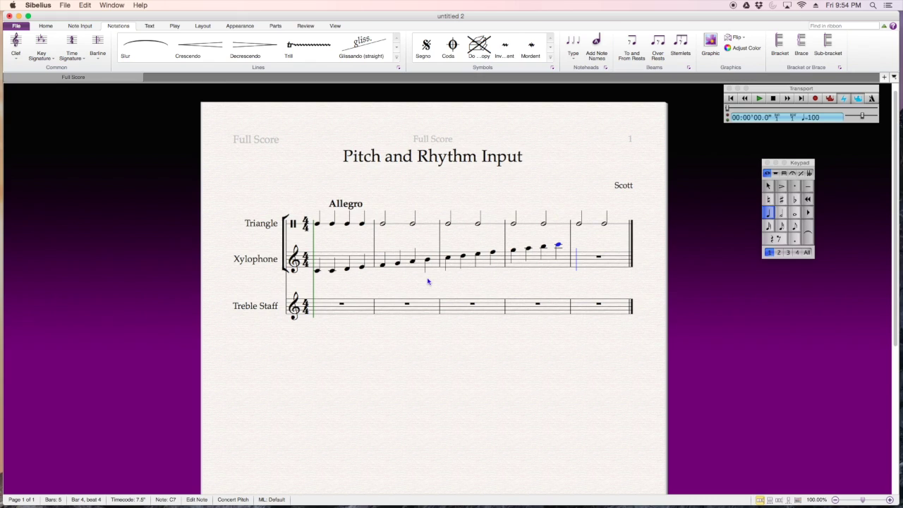
Step: Test raising and lowering bar 4's top C, then fill bar 5 with high C quarter notes
key(ctrl+Up)
key(Up)
key(Up)
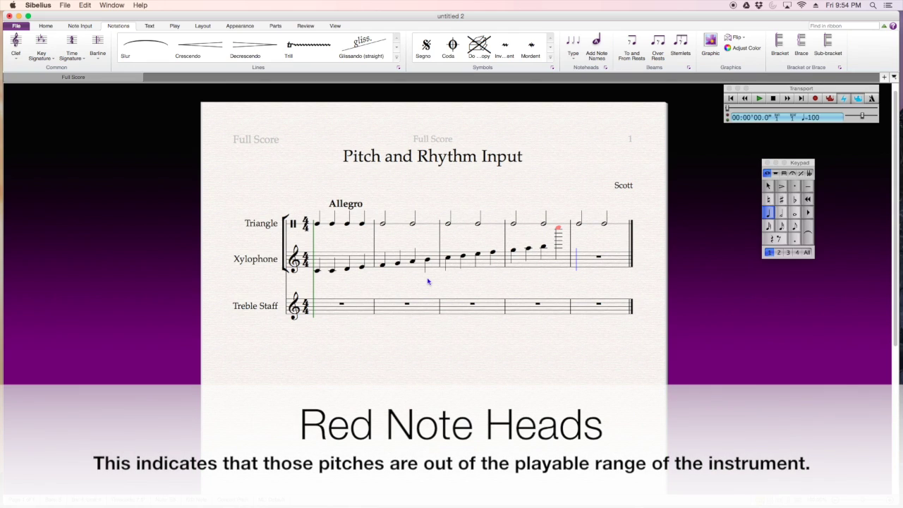
key(Down)
key(Up)
key(Down)
key(Down)
key(Down)
key(Down)
key(Down)
key(Down)
key(Down)
key(Down)
key(Down)
key(Down)
key(Down)
key(Down)
key(Down)
key(Down)
key(Down)
key(Down)
key(Down)
key(Down)
key(Down)
key(Down)
key(Down)
key(Down)
key(Up)
key(Up)
key(Up)
key(Up)
key(Up)
key(Up)
key(Up)
key(Up)
key(Up)
key(Up)
key(Up)
key(Up)
key(Up)
key(Up)
key(Up)
key(Up)
key(Up)
key(Up)
key(Up)
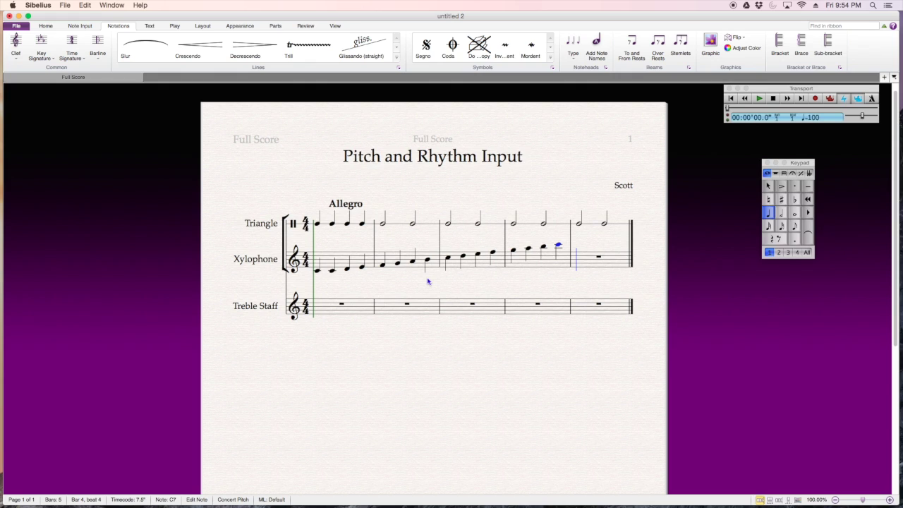
key(c)
key(c)
key(c)
key(c)
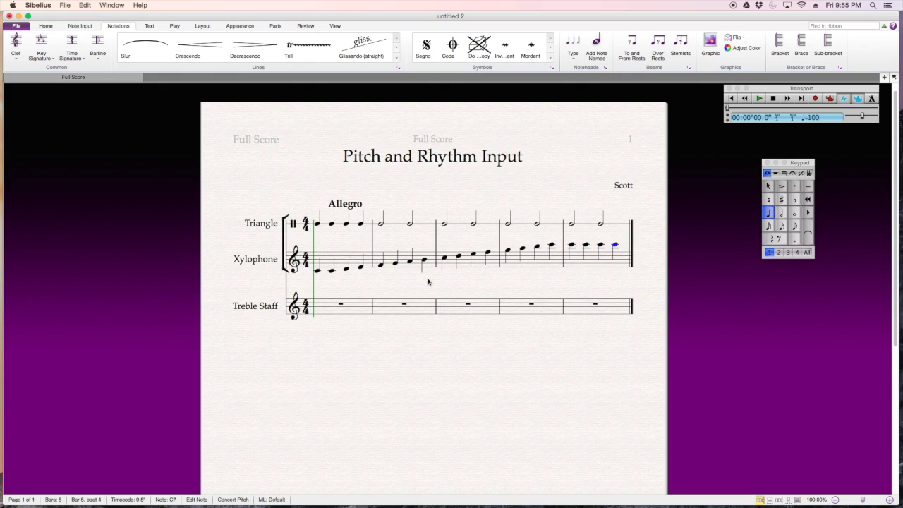
Step: Move to the G in bar 2 and raise then lower it to show the stem flip
key(Left)
key(Left)
key(Left)
key(Left)
key(Left)
key(Left)
key(Left)
key(Left)
key(Left)
key(Left)
key(Left)
key(Left)
key(Left)
key(Left)
key(Left)
key(Right)
key(Right)
key(Right)
key(Right)
key(Right)
key(Left)
key(Left)
key(Up)
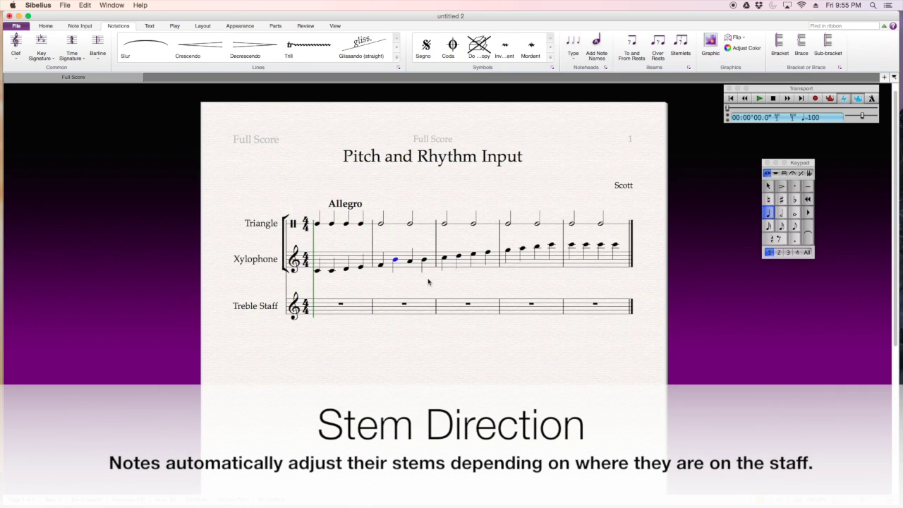
key(Down)
key(Escape)
Step: Enter a whole note at the start of Treble Staff bar 1 and select it
click(793, 213)
click(320, 318)
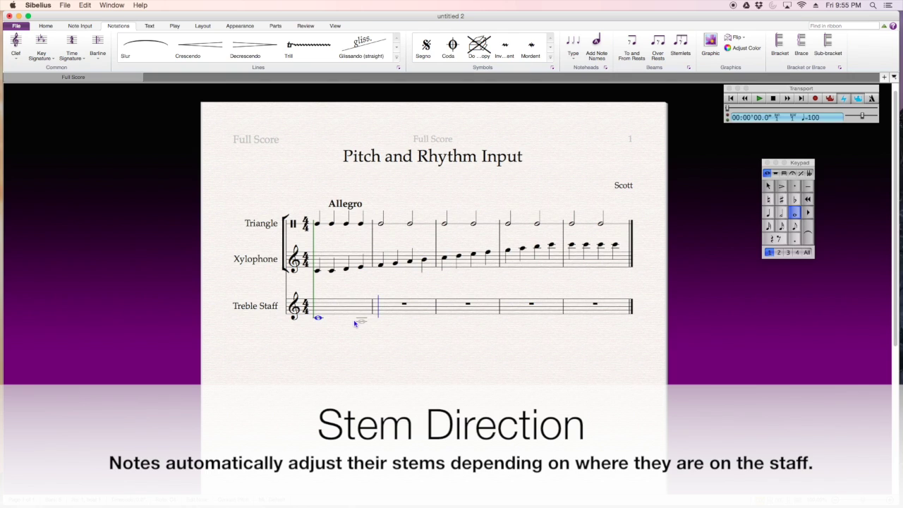
key(Escape)
key(Escape)
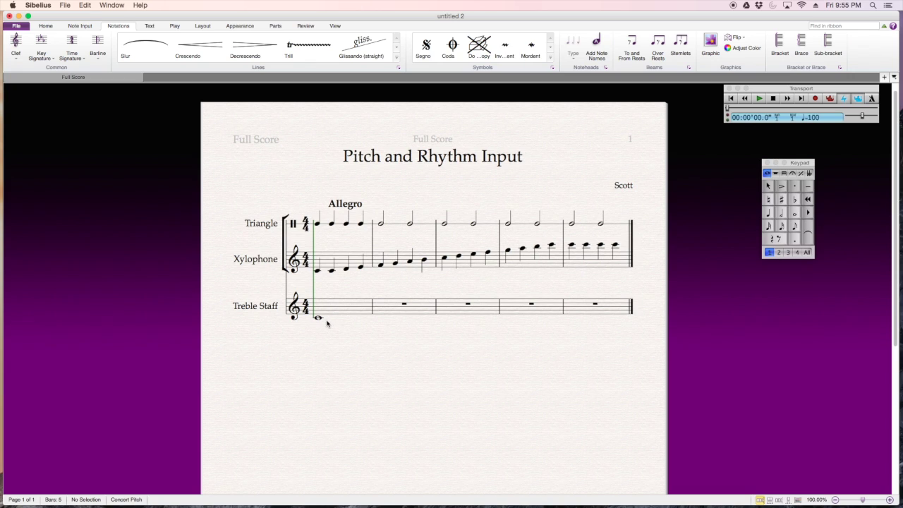
click(319, 318)
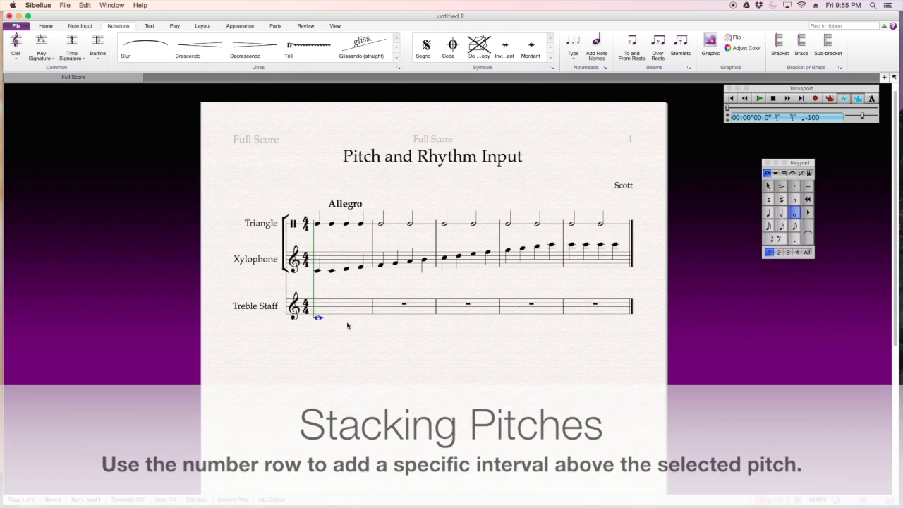
Step: Stack two thirds with 3 to form the C4–E4–G4 triad, then select bar 1
key(3)
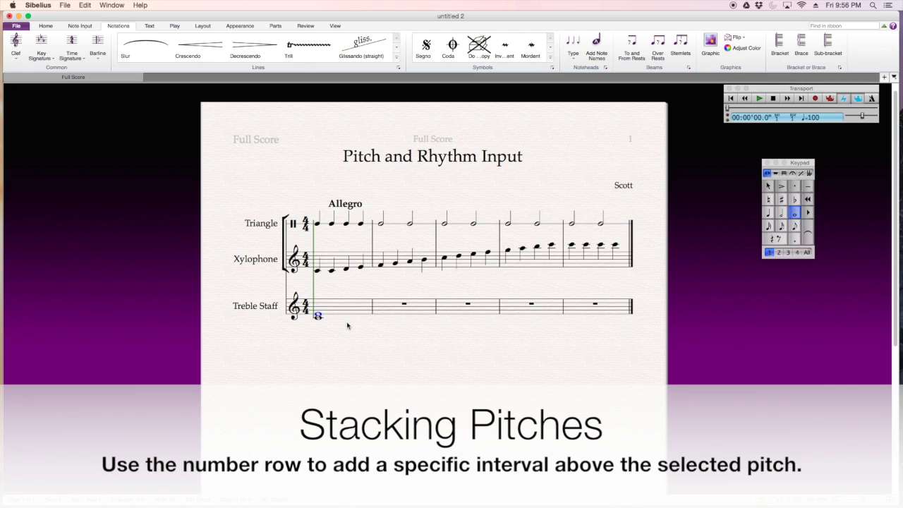
key(3)
key(3)
key(3)
key(3)
key(alt+Down)
key(alt+Down)
key(alt+Down)
key(alt+Down)
click(318, 300)
key(Delete)
key(Delete)
click(319, 311)
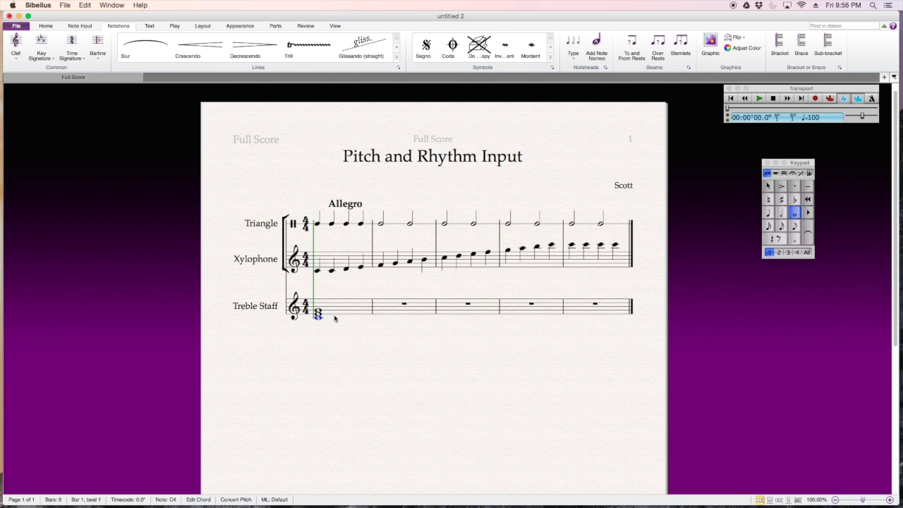
click(339, 325)
click(332, 314)
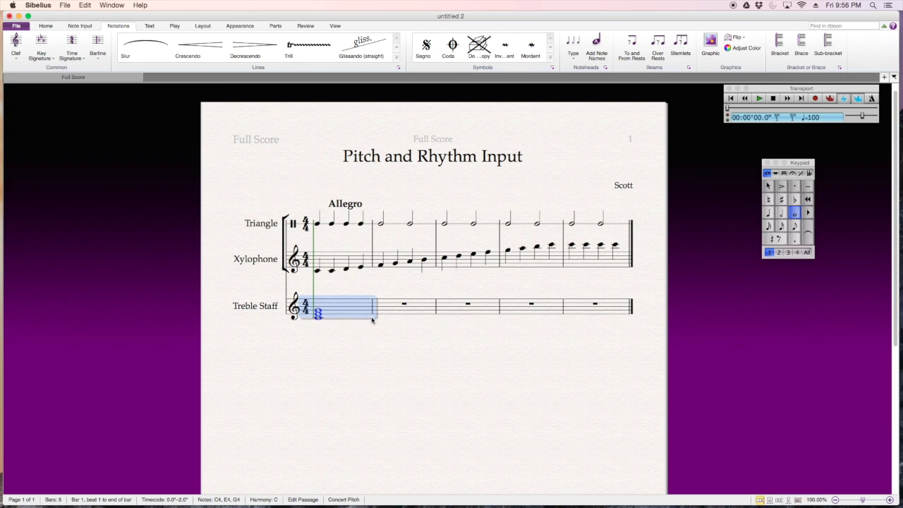
Step: Repeat the bar 1 Treble Staff chord into bar 2 and shift that copy up in pitch
click(329, 280)
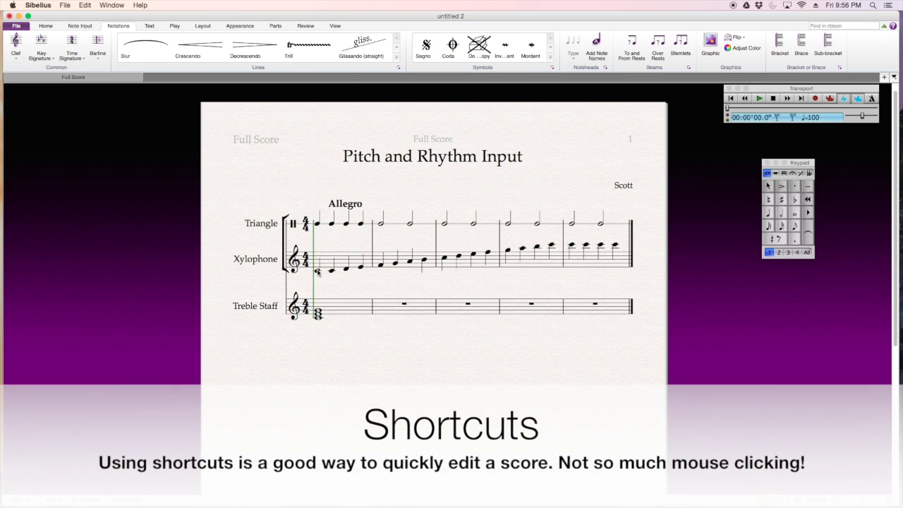
click(318, 224)
click(318, 313)
key(r)
key(Up)
key(Up)
key(Up)
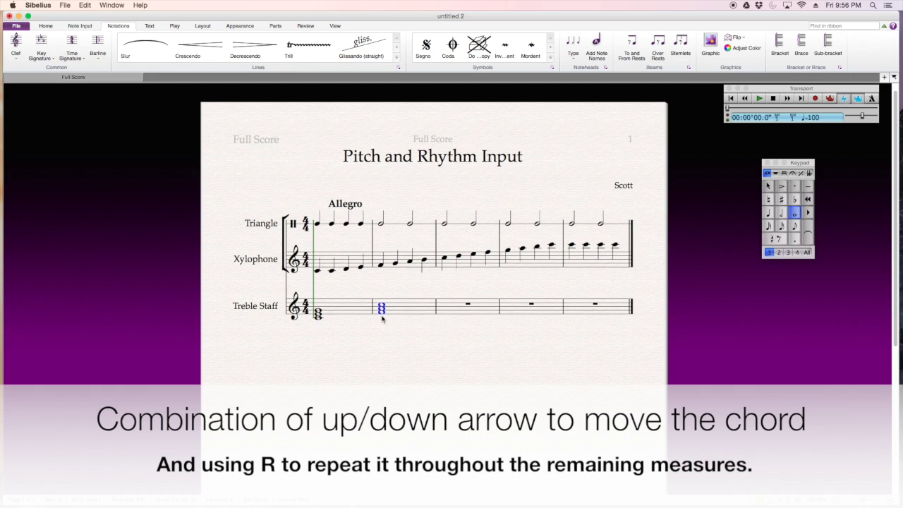
key(Down)
Step: Repeat the chord into bars 3, 4 and 5, lowering the bar 3 copy, then deselect
key(Down)
key(Up)
key(Up)
key(Up)
key(Up)
key(r)
key(Down)
key(Down)
key(Down)
key(r)
key(r)
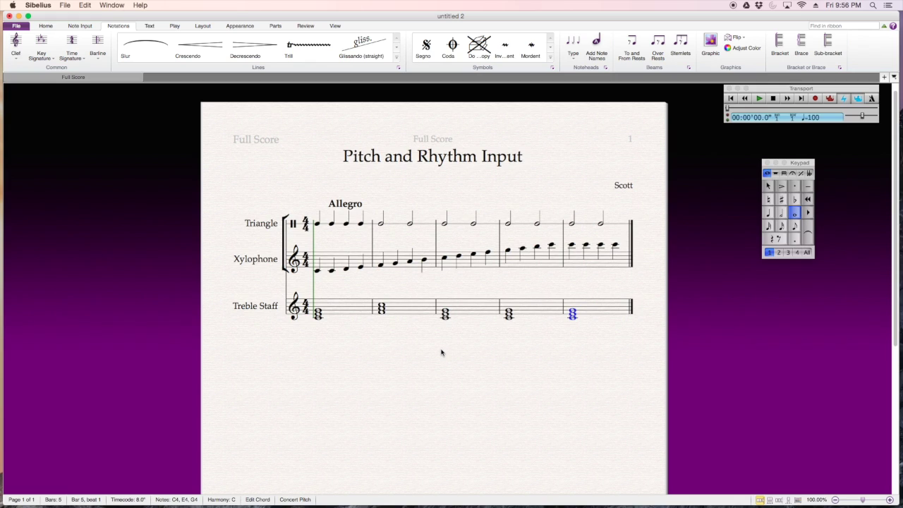
key(Escape)
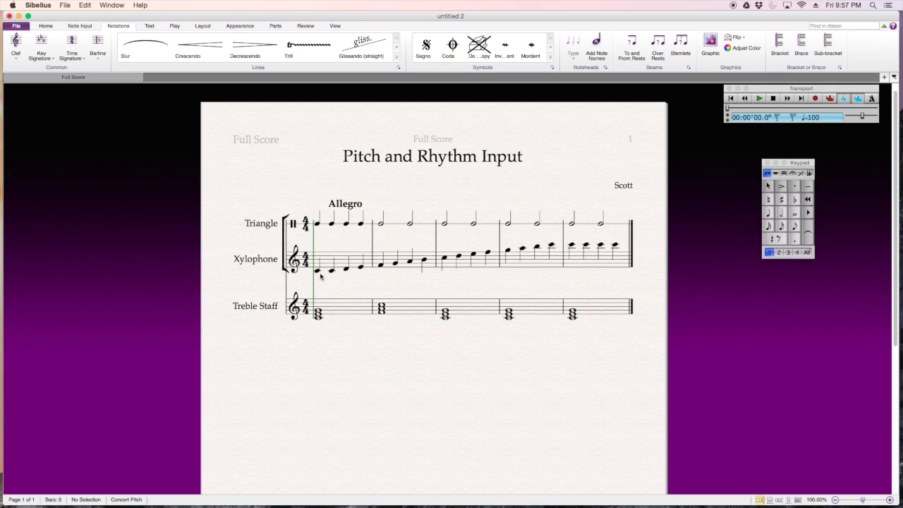
Step: Choose the quarter note on the Keypad for the next entry
click(768, 213)
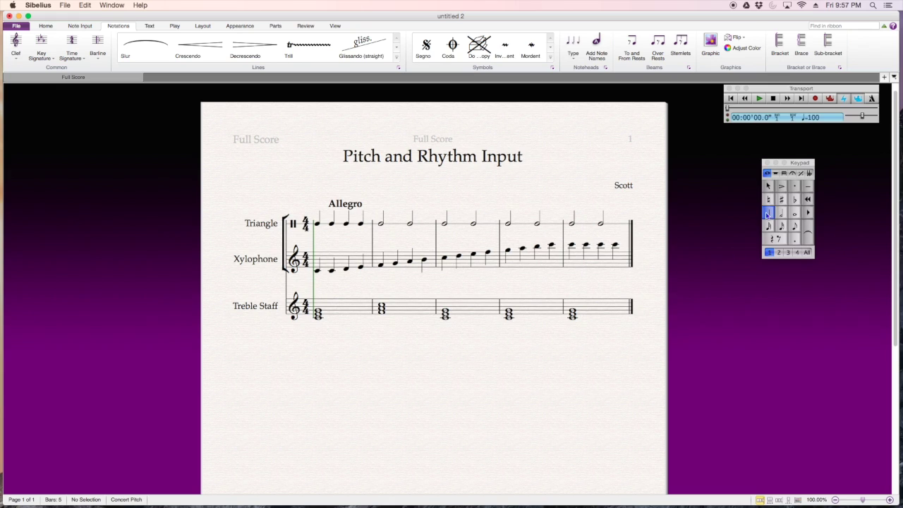